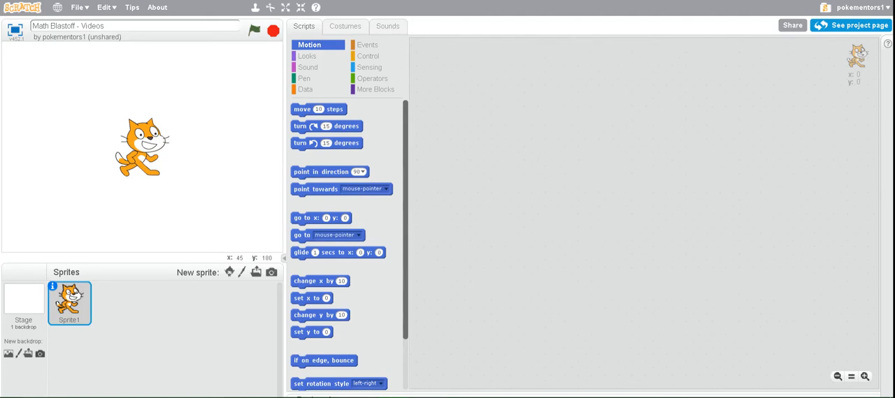
Step: Delete the cat sprite from the stage with the scissors tool
left_click(23, 301)
left_click(77, 304)
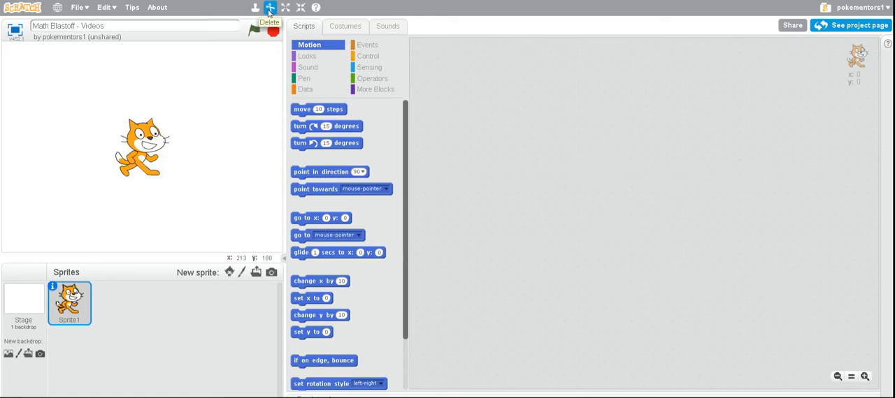
left_click(269, 9)
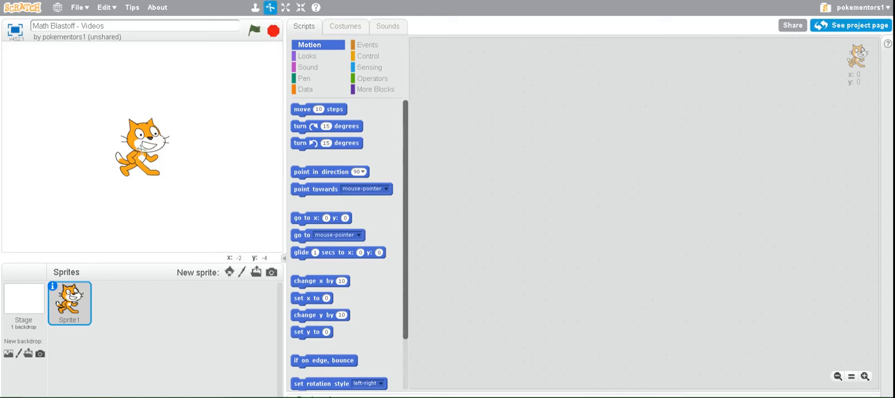
left_click(144, 151)
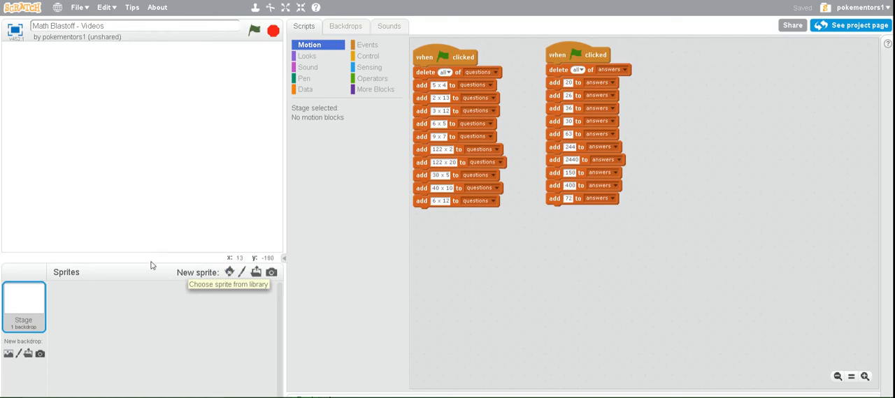
Step: Choose the Spaceship sprite from the library's Transportation category
left_click(230, 274)
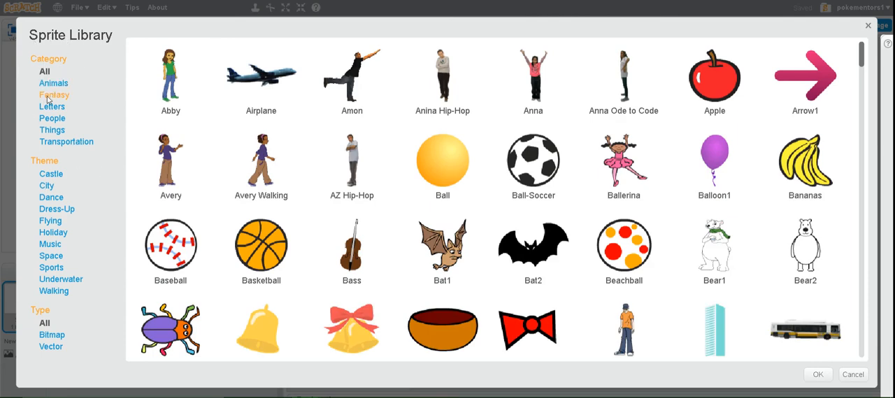
left_click(60, 142)
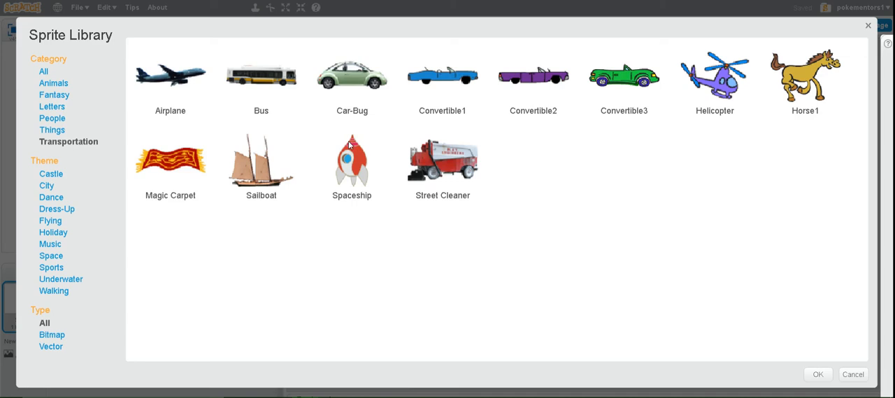
left_click(343, 175)
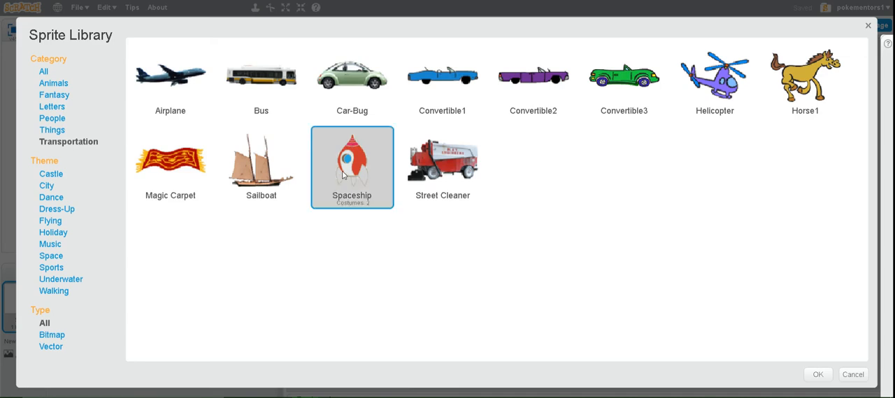
left_click(816, 375)
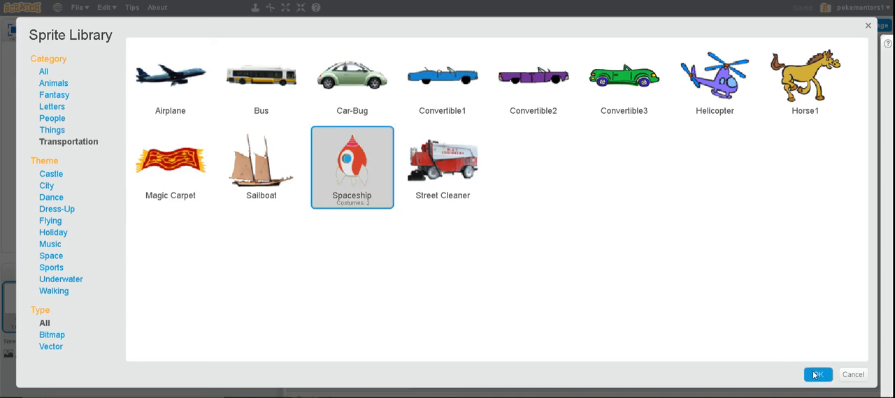
Step: Drag the spaceship toward the stage centre and shrink it five times to a small size
left_click(817, 374)
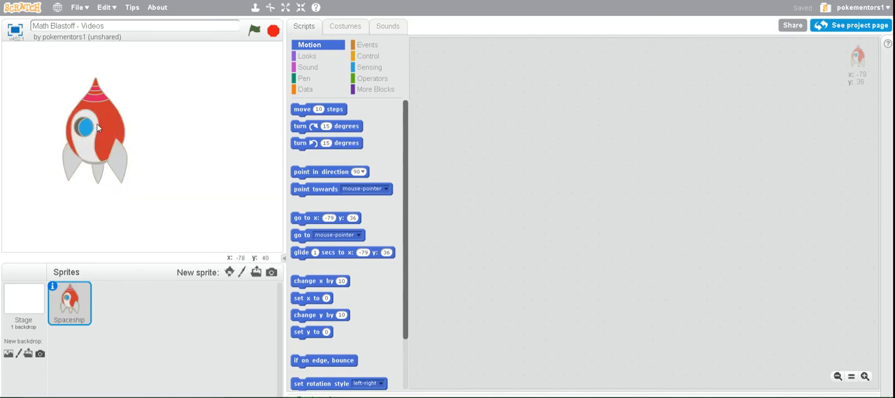
left_click_drag(98, 128, 144, 126)
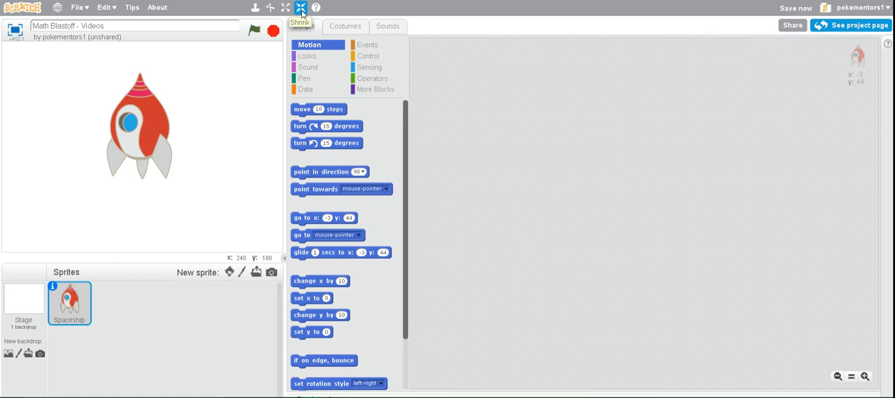
left_click(300, 9)
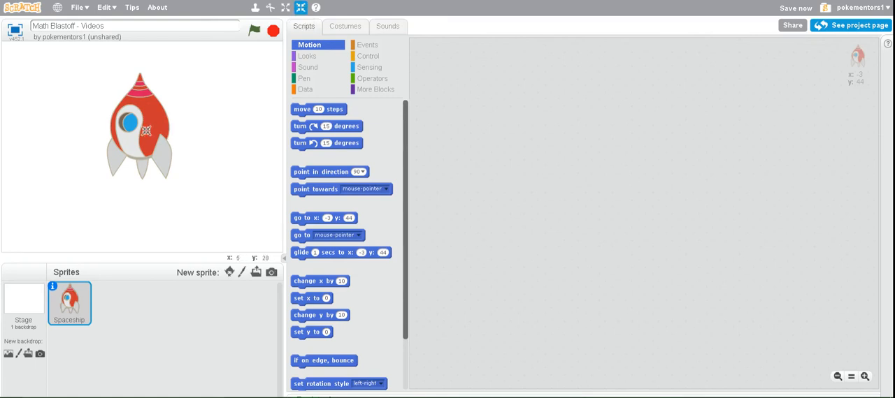
left_click(145, 130)
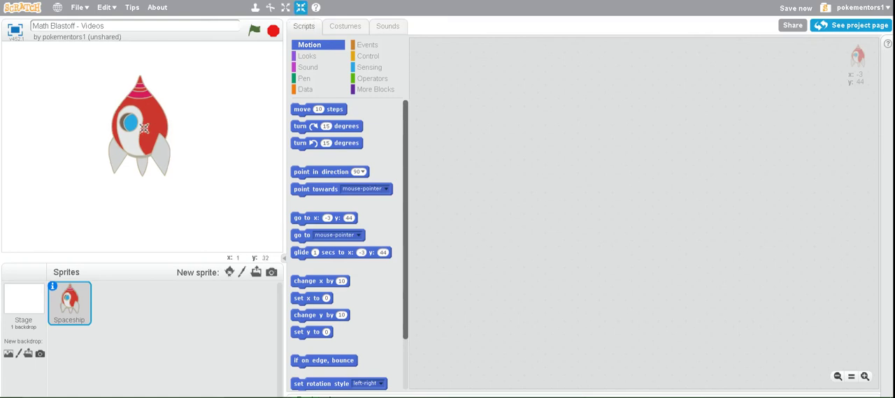
left_click(144, 128)
left_click(144, 128)
left_click(145, 128)
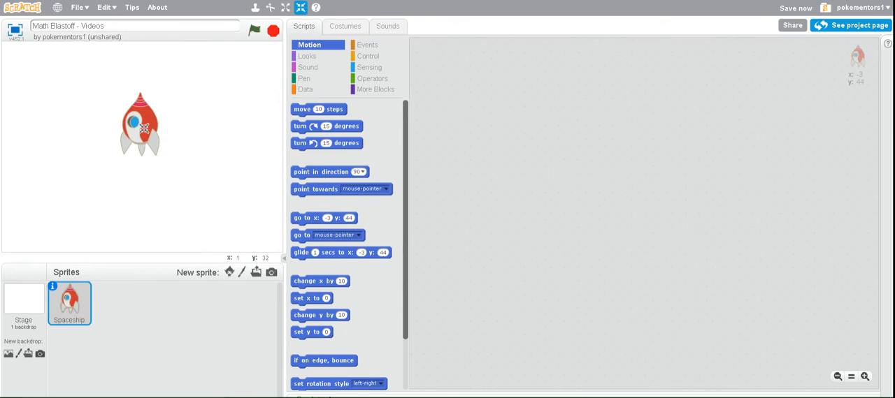
left_click(144, 128)
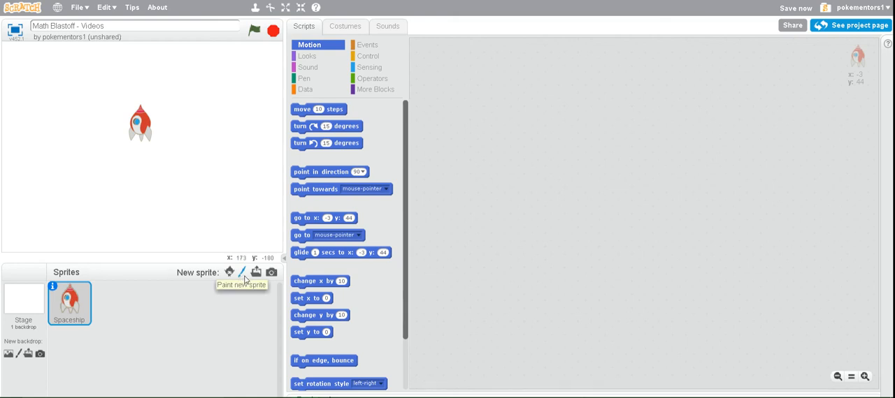
Step: Begin a painted sprite, set a thicker red brush and dab a first red dot
left_click(243, 273)
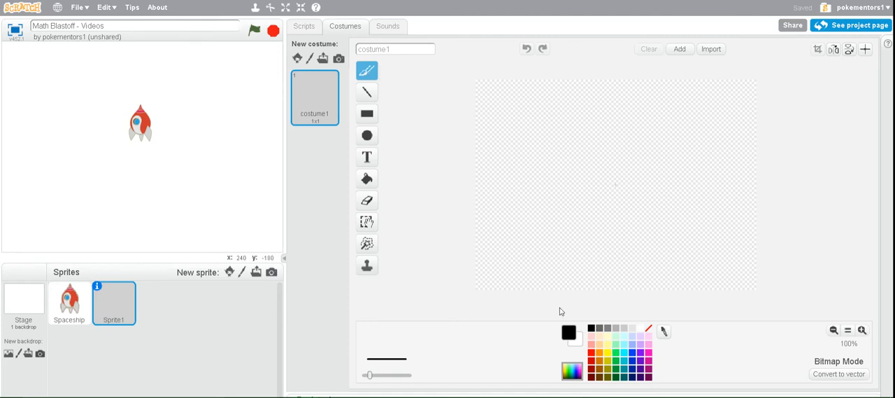
left_click(594, 356)
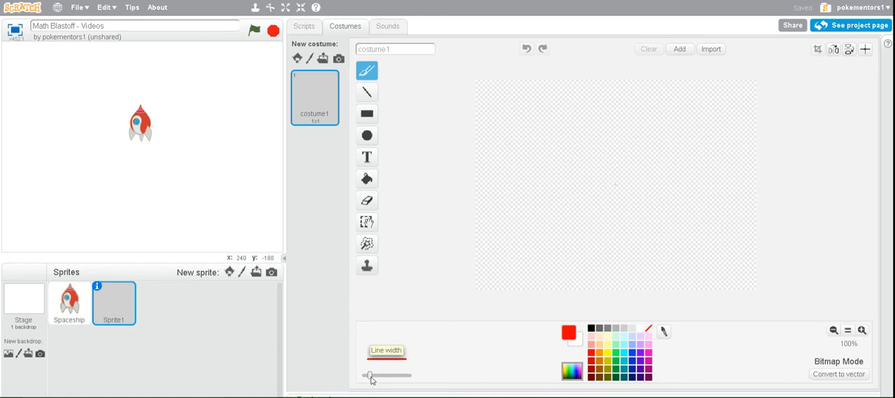
left_click_drag(372, 377, 394, 377)
left_click(573, 159)
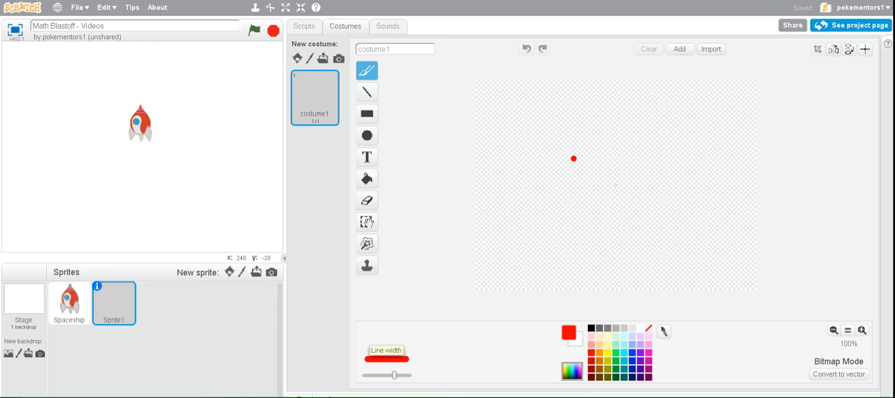
Step: Brush a red flame, then layer orange inside it and a yellow core
mouse_move(592, 161)
left_mouse_down()
mouse_move(608, 194)
mouse_move(602, 183)
mouse_move(617, 189)
mouse_move(615, 173)
mouse_move(629, 192)
mouse_move(612, 203)
mouse_move(626, 185)
mouse_move(614, 206)
mouse_move(632, 163)
left_mouse_up()
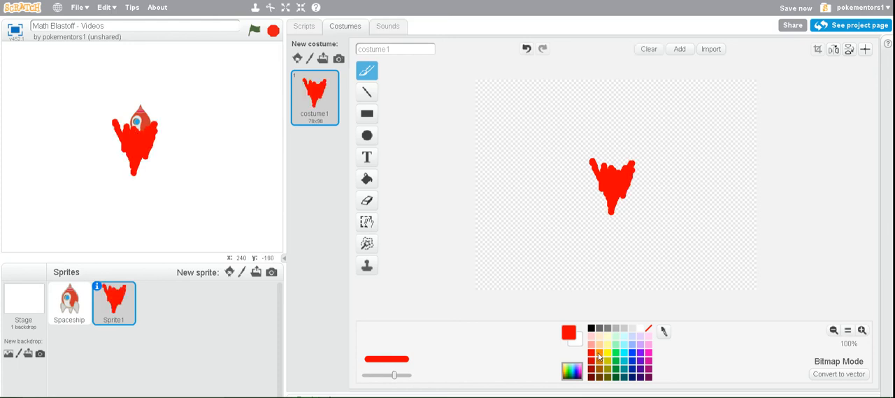
left_click(605, 351)
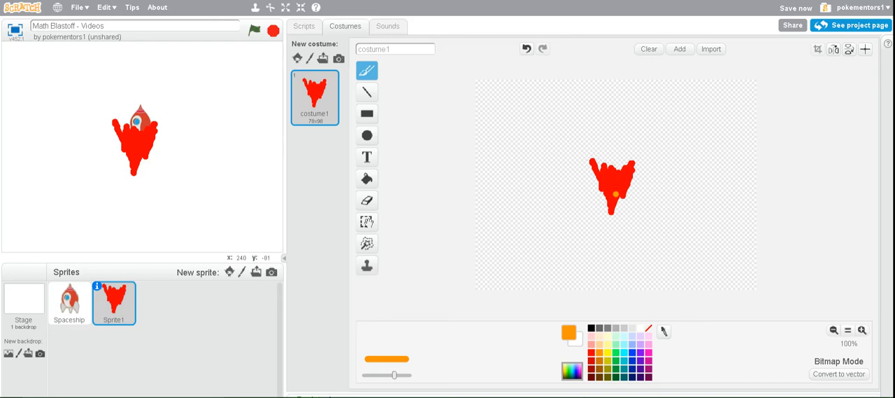
mouse_move(604, 172)
left_mouse_down()
mouse_move(604, 195)
mouse_move(616, 195)
left_mouse_up()
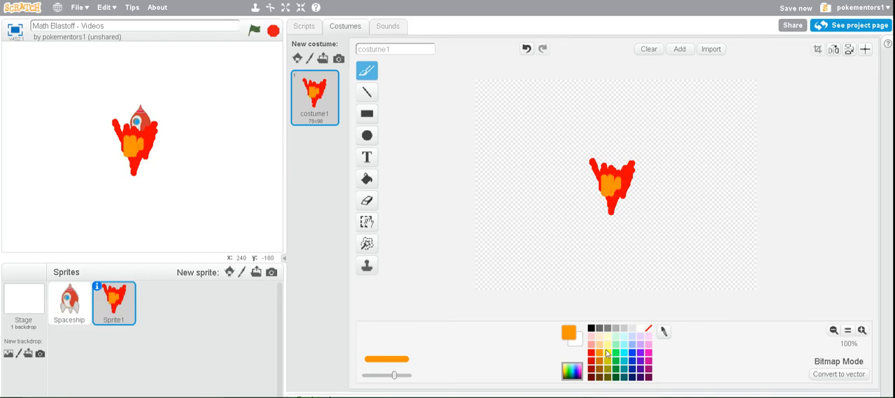
left_click(613, 353)
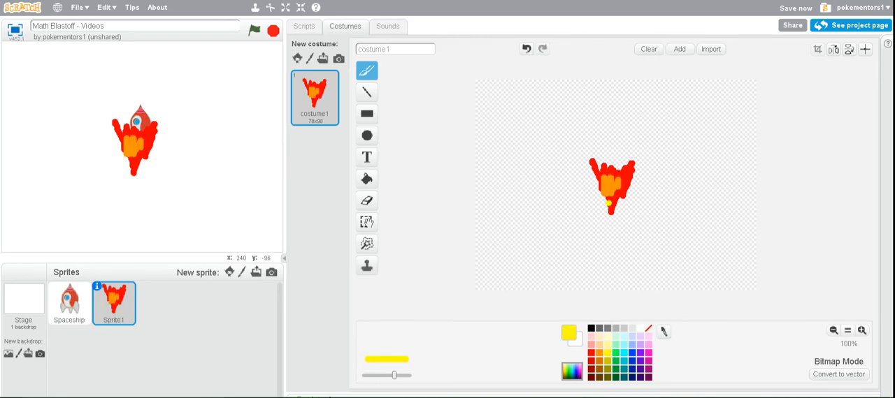
left_click_drag(608, 203, 615, 196)
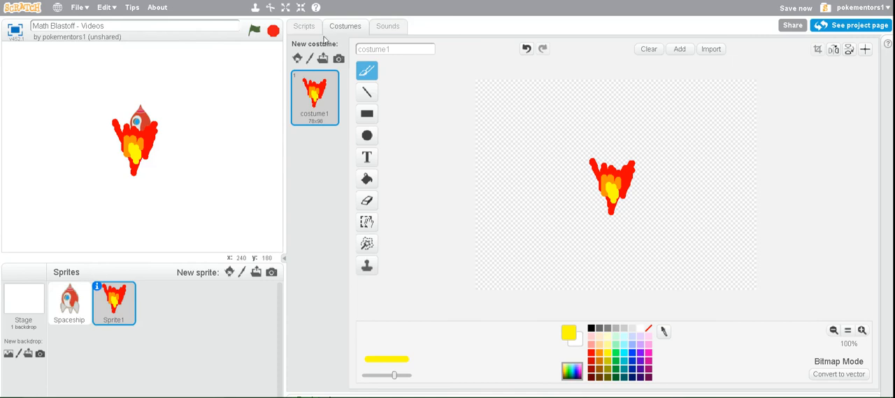
left_click(303, 26)
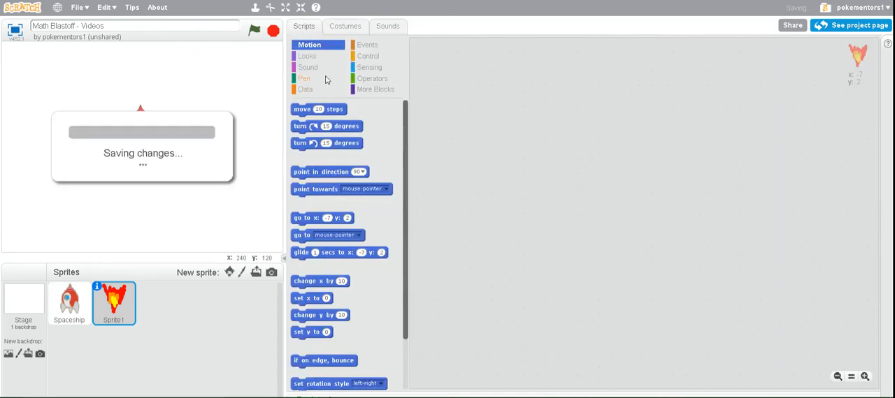
left_click(345, 25)
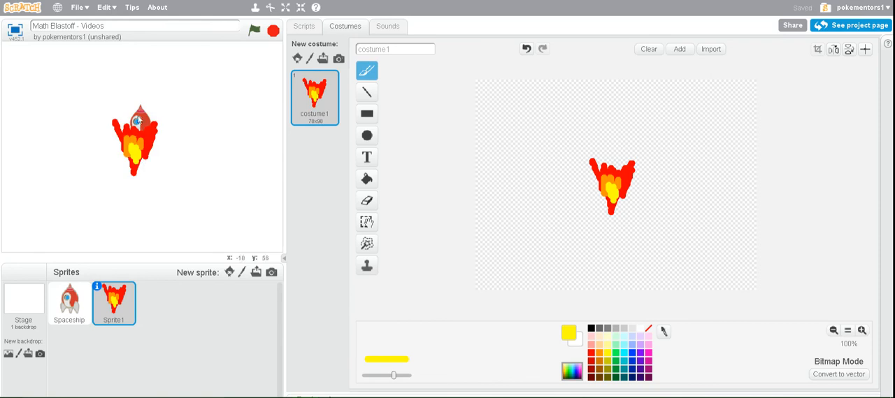
Step: Drag the flame sprite down to sit just beneath the rocket
left_click_drag(138, 149, 142, 192)
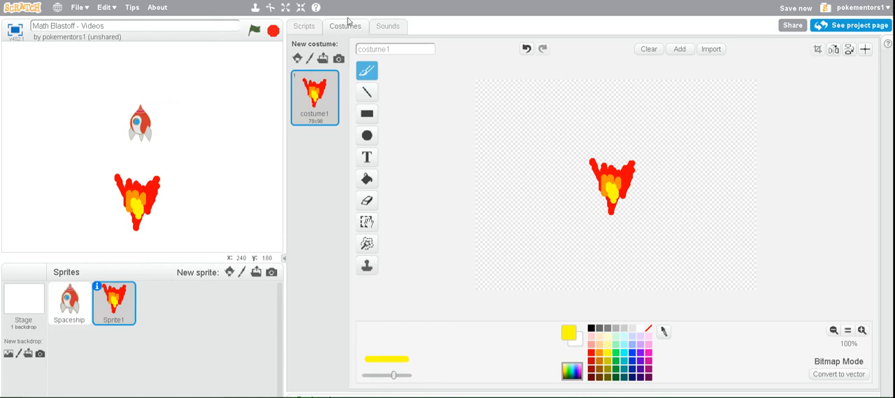
Step: Shrink the flame sprite once with the Shrink tool, then leave the tool
left_click(301, 8)
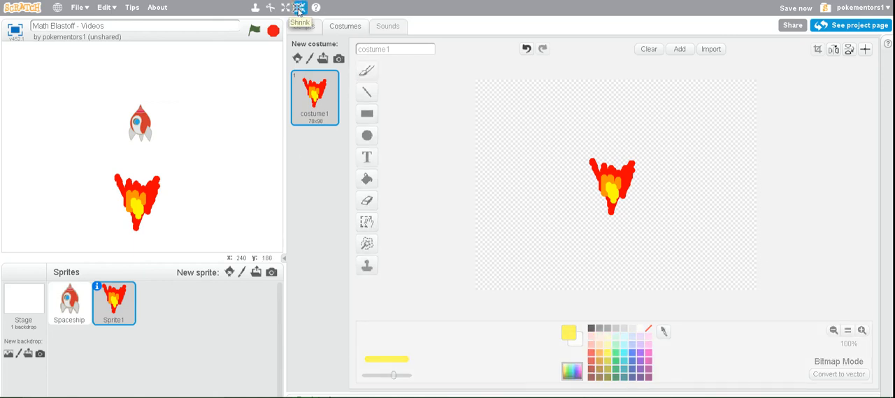
left_click(612, 187)
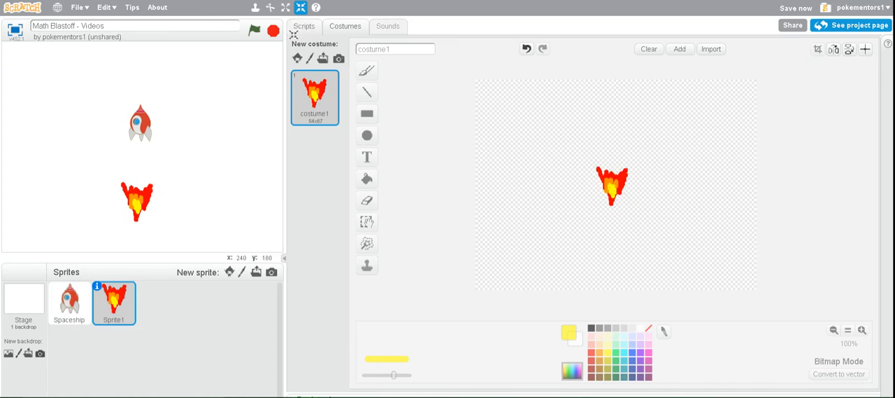
left_click(301, 8)
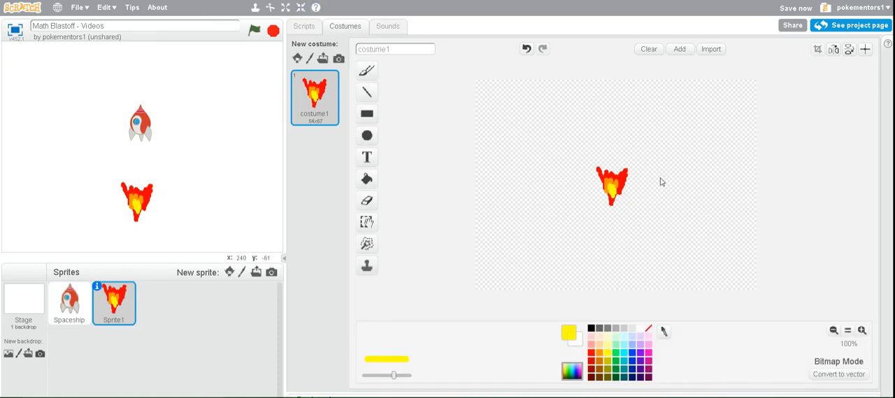